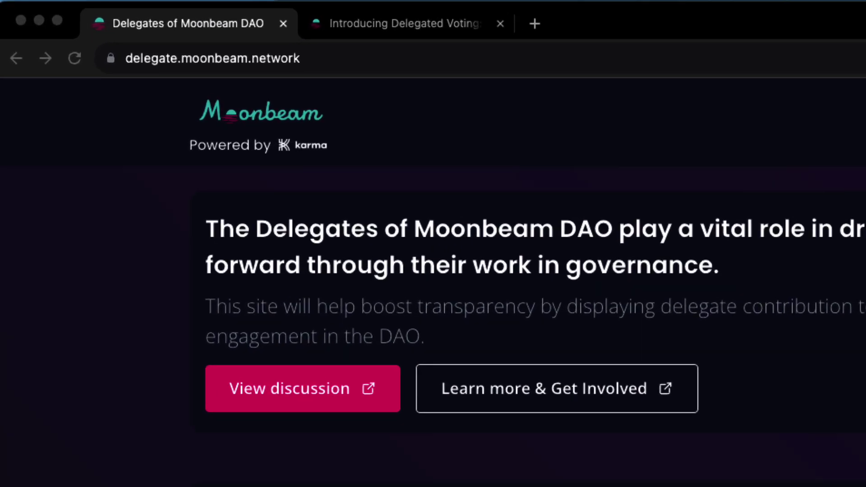
Step: Start Delegate Sign Up / Login and connect the MetaMask wallet to reach its signature request
left_click(218, 31)
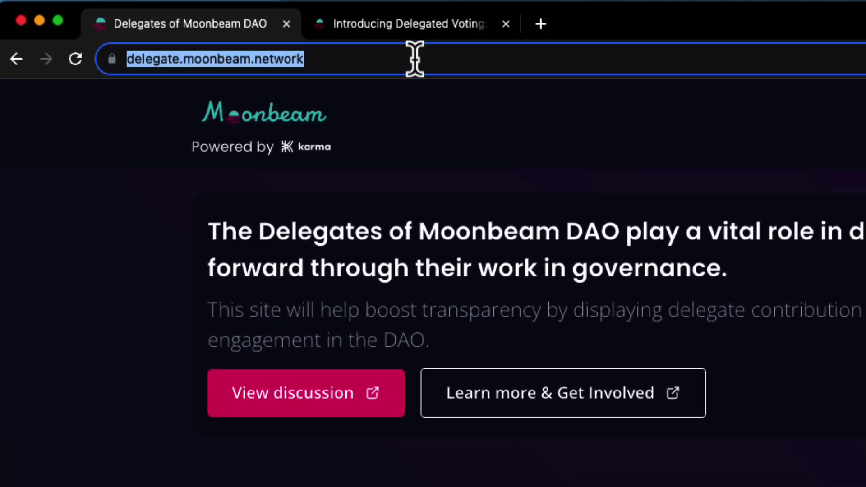
left_click(469, 66)
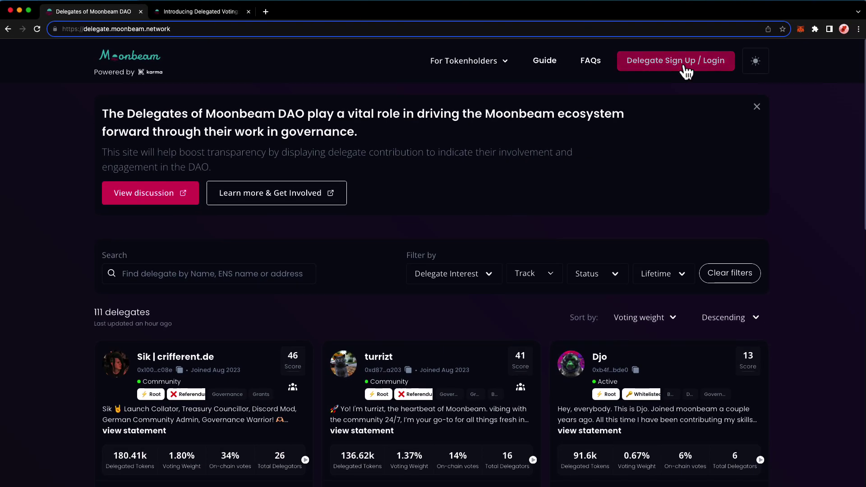
left_click(685, 68)
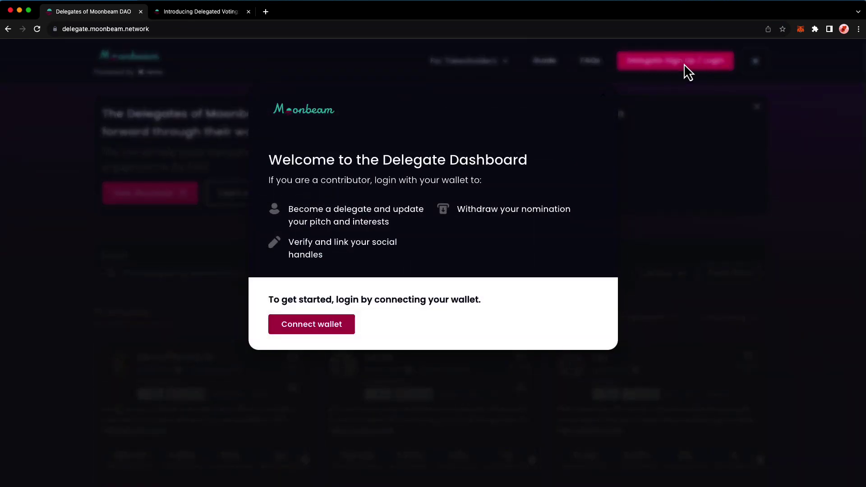
left_click(317, 329)
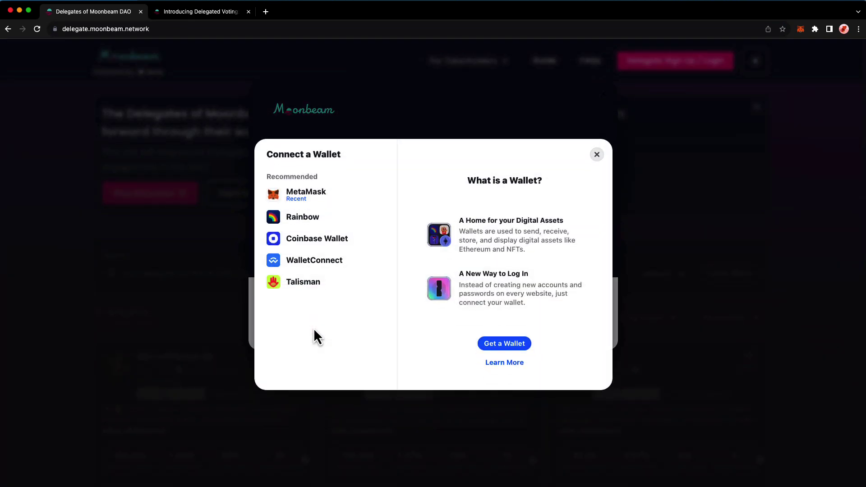
left_click(320, 195)
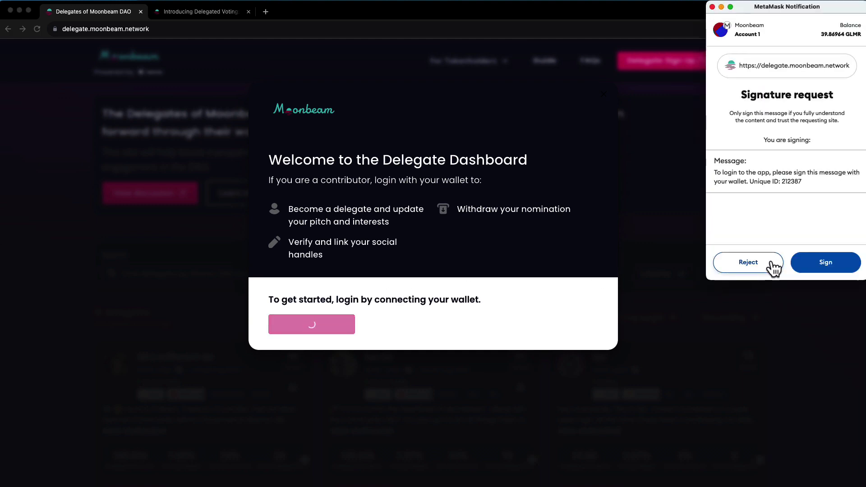
Step: Sign the MetaMask login, enter profile edit mode, and tick 'I accept the Code of Conduct'
left_click(833, 270)
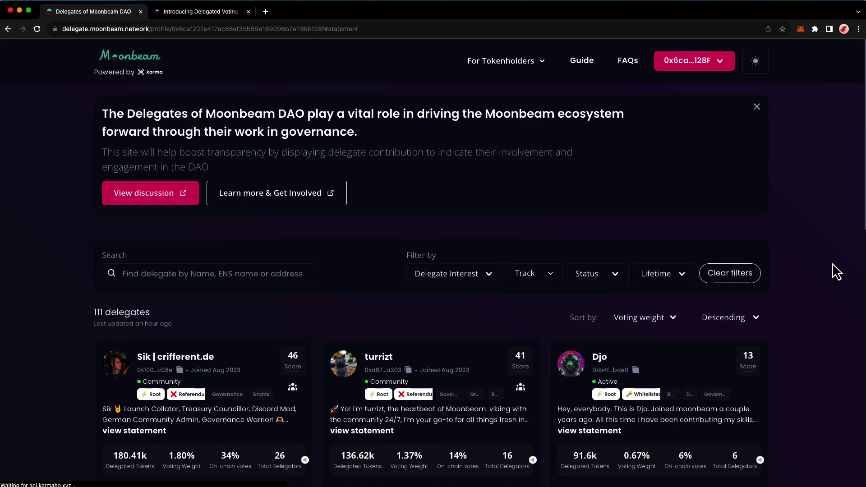
left_click(659, 198)
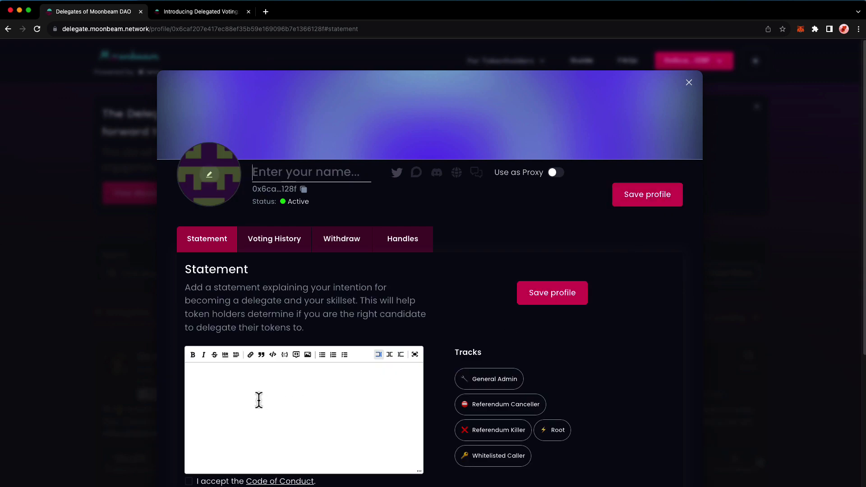
left_click(226, 383)
left_click(225, 383)
left_click(189, 481)
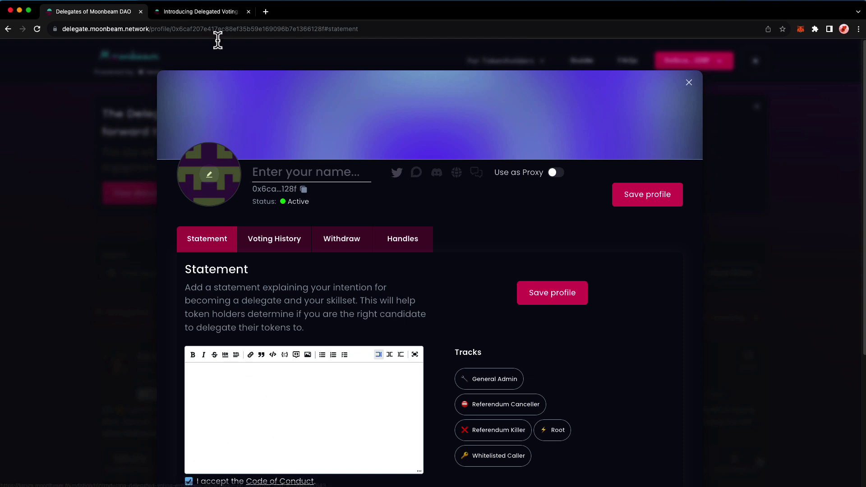
Step: Read the Community Delegate Code of Conduct in the 'Introducing Delegated Voting' forum post
left_click(209, 13)
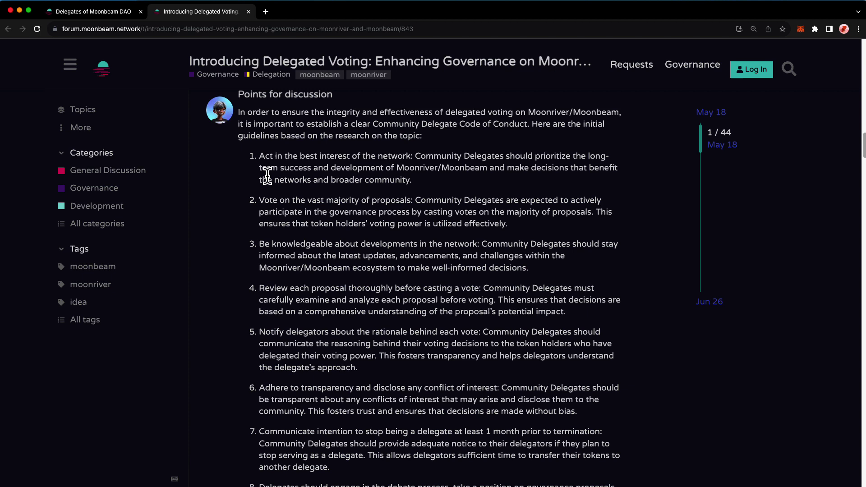
Step: Select the General Admin, Referendum Canceller, Referendum Killer, Whitelisted Caller and Root tracks
left_click(105, 17)
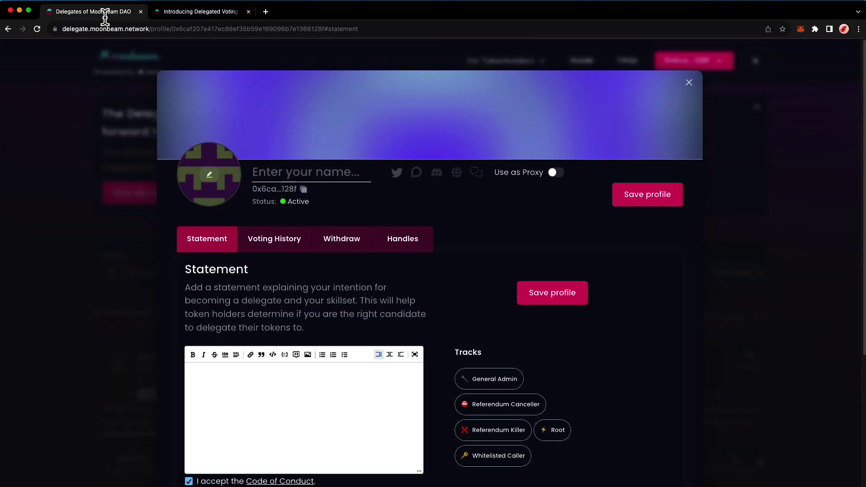
left_click(499, 383)
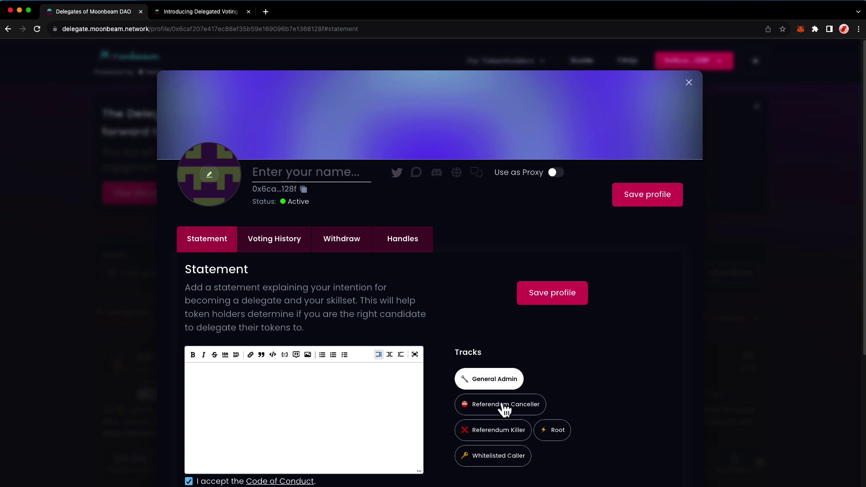
left_click(504, 404)
left_click(497, 434)
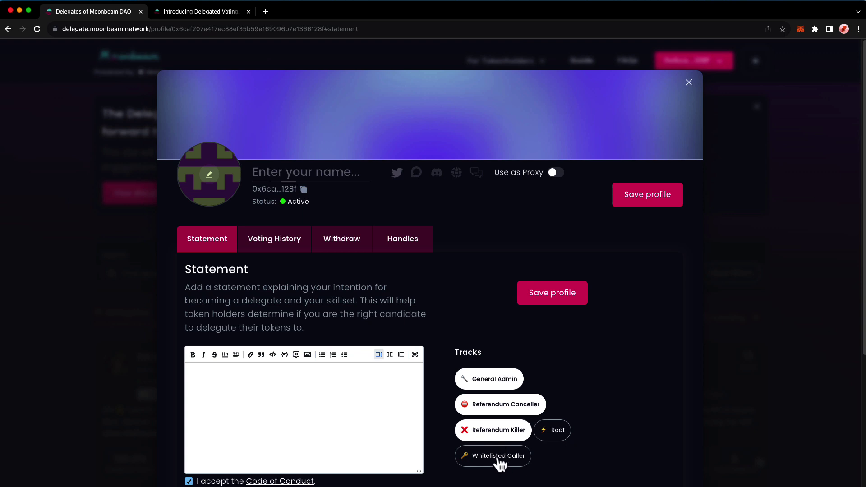
left_click(500, 460)
left_click(546, 436)
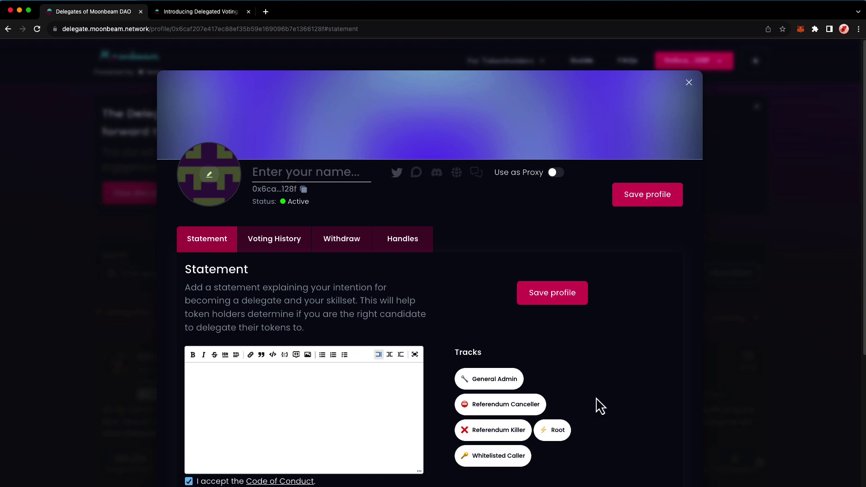
scroll(604, 387, "down", 1)
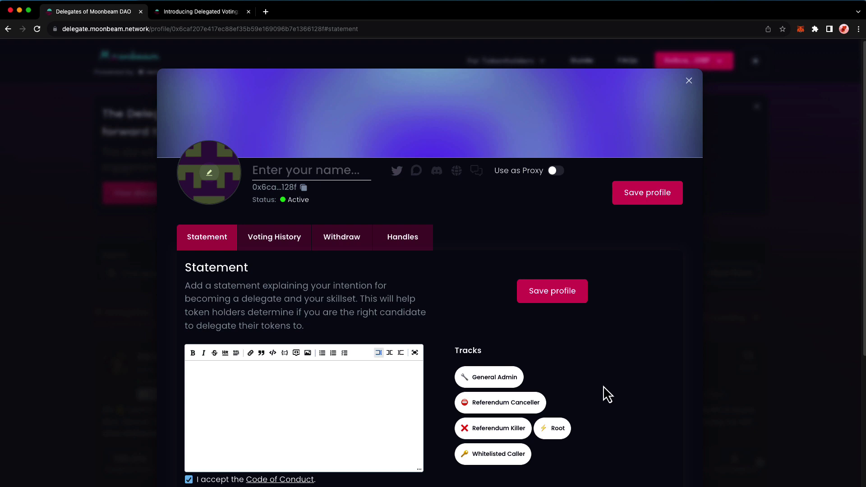
scroll(432, 401, "down", 5)
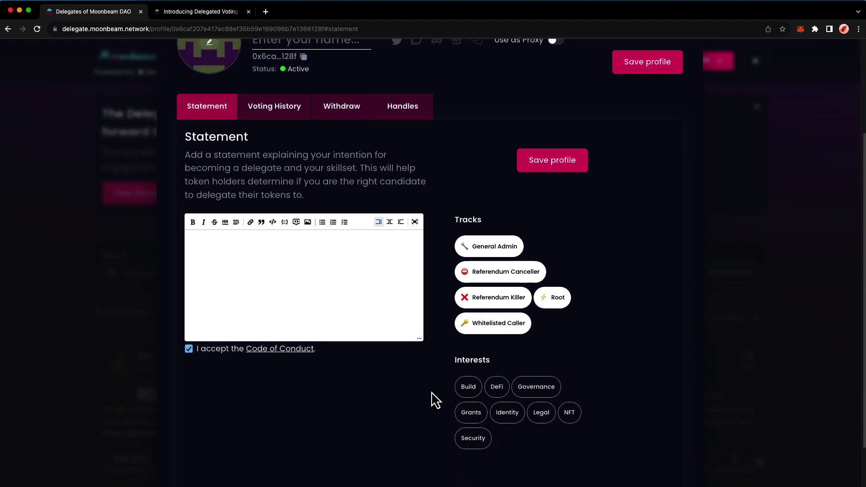
scroll(432, 397, "up", 5)
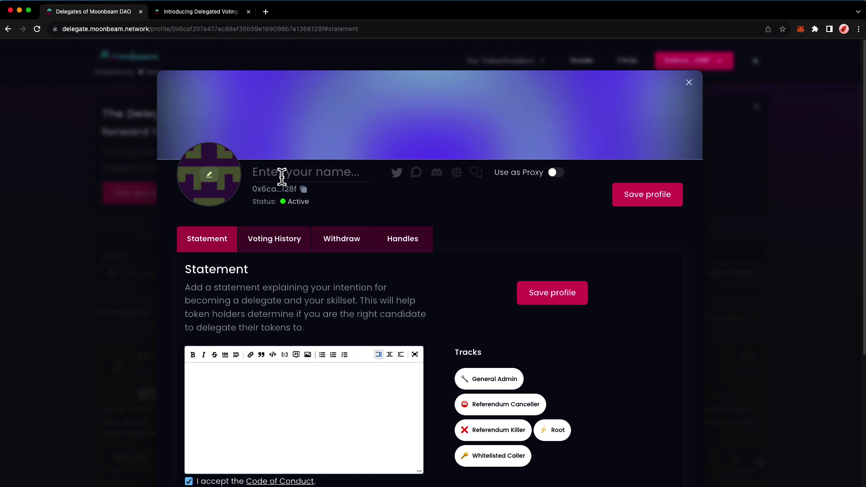
Step: Enter the delegate's display name in the 'Enter your name...' field
left_click(302, 174)
type("Kevin")
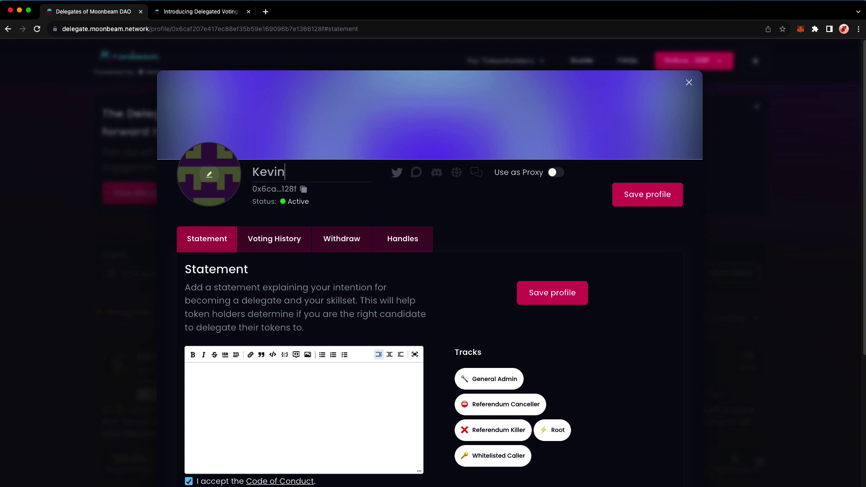
left_click(554, 174)
left_click(374, 296)
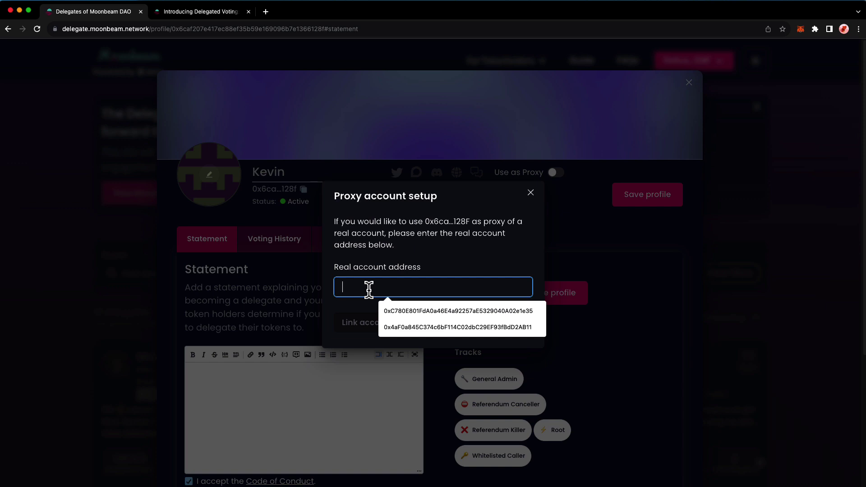
key("Escape")
left_click(489, 256)
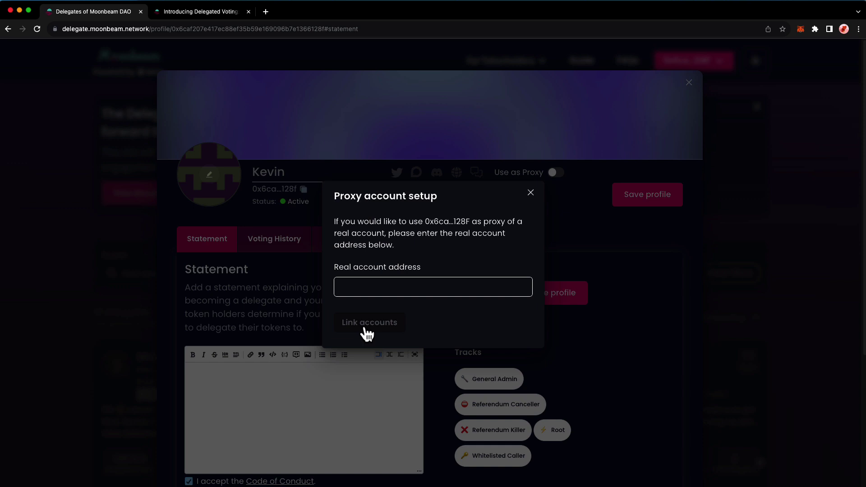
Step: Close the proxy dialog, view Voting History, then show the Withdraw nomination panel
left_click(531, 193)
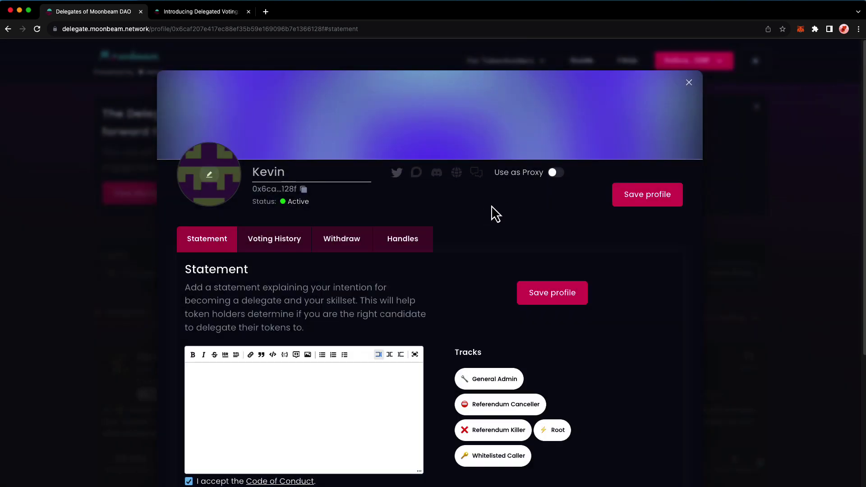
left_click(270, 251)
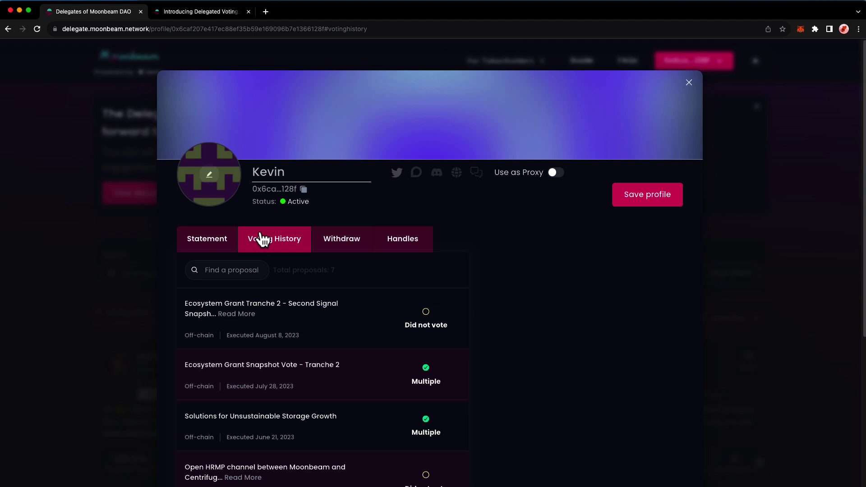
left_click(337, 242)
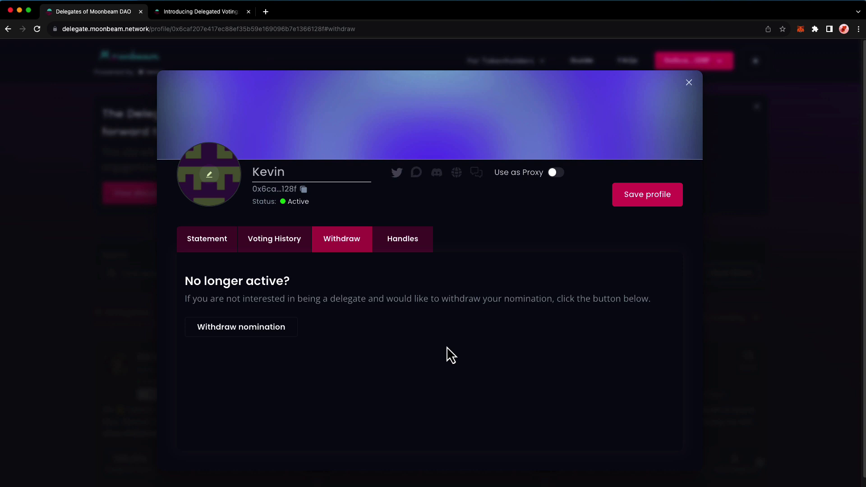
Step: Check the Handles section and save the delegate profile
left_click(398, 244)
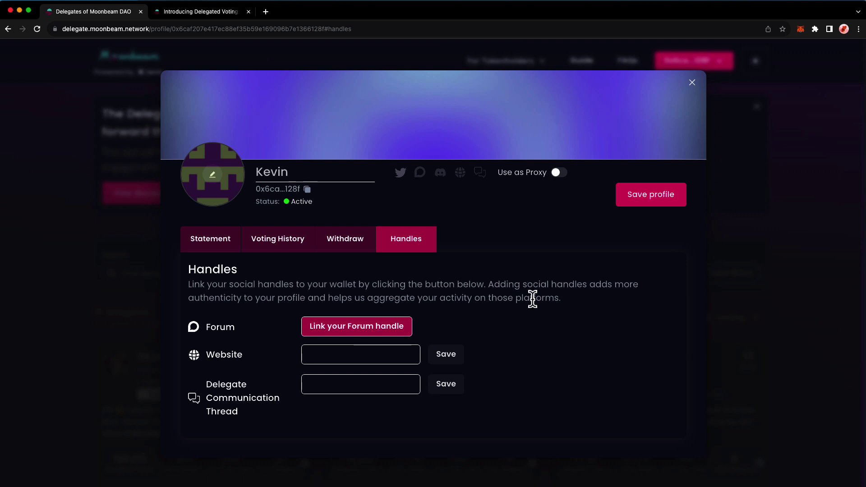
left_click(653, 210)
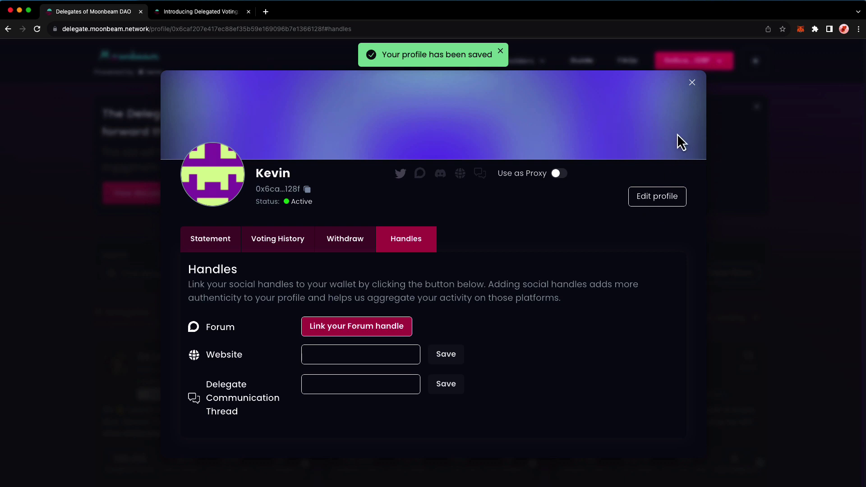
Step: Close the profile and search the delegates list for the new display name
left_click(692, 86)
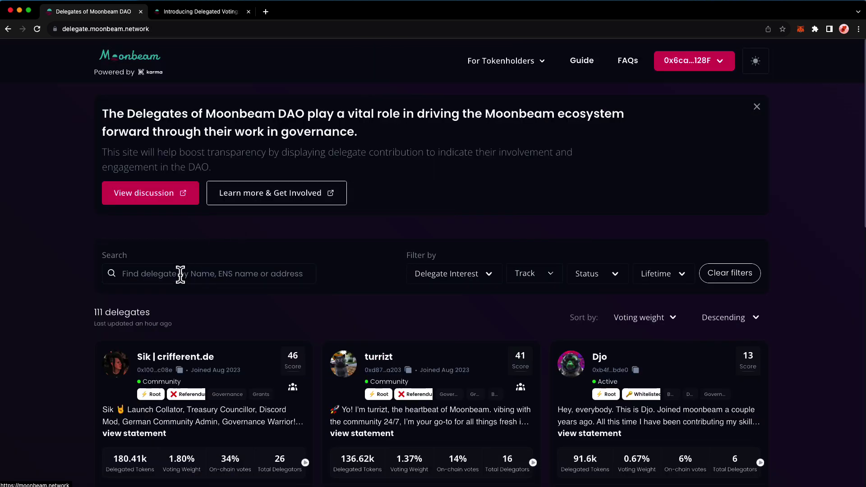
type("Kevin")
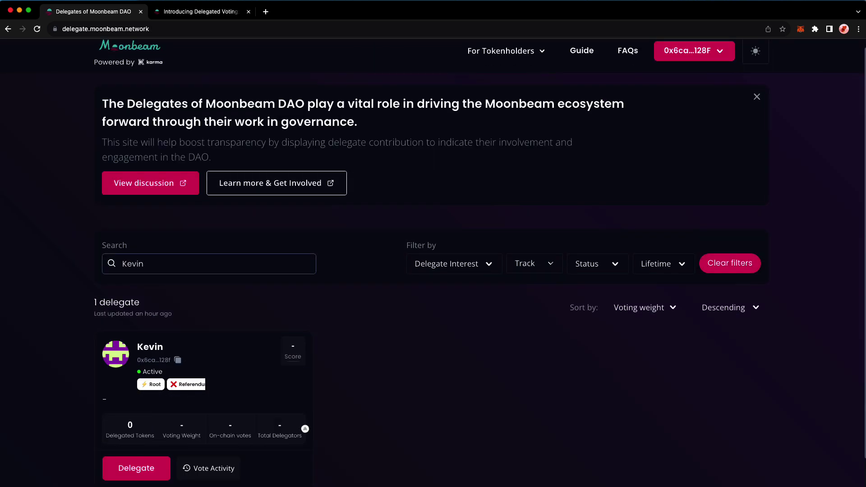